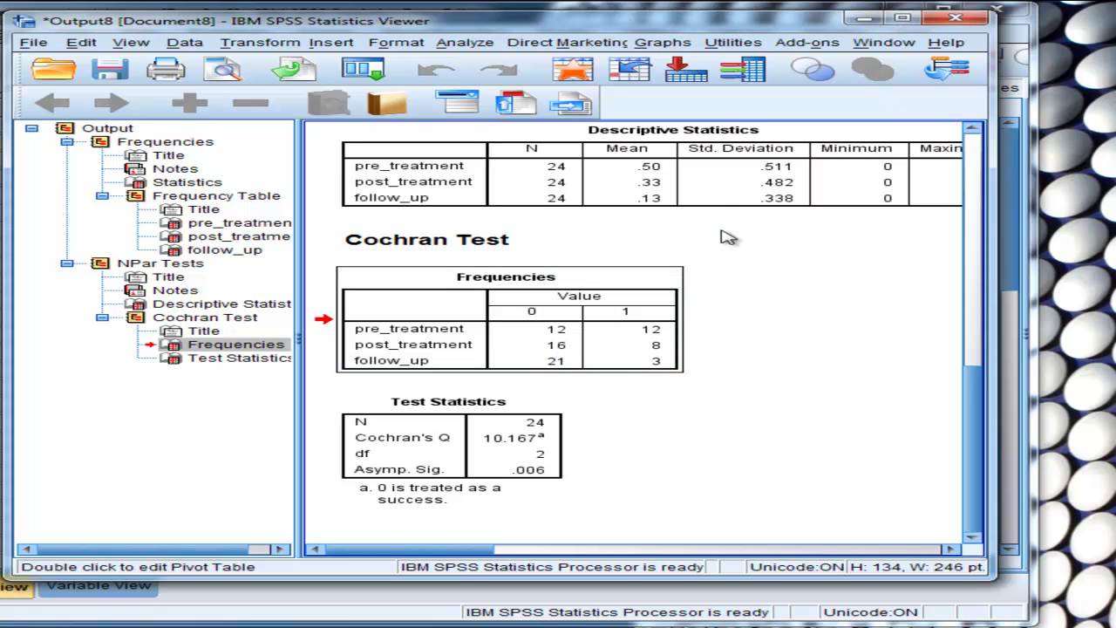
- Review the original three-variable Cochran's Q test statistics table in the output
scroll(664, 174, "up", 5)
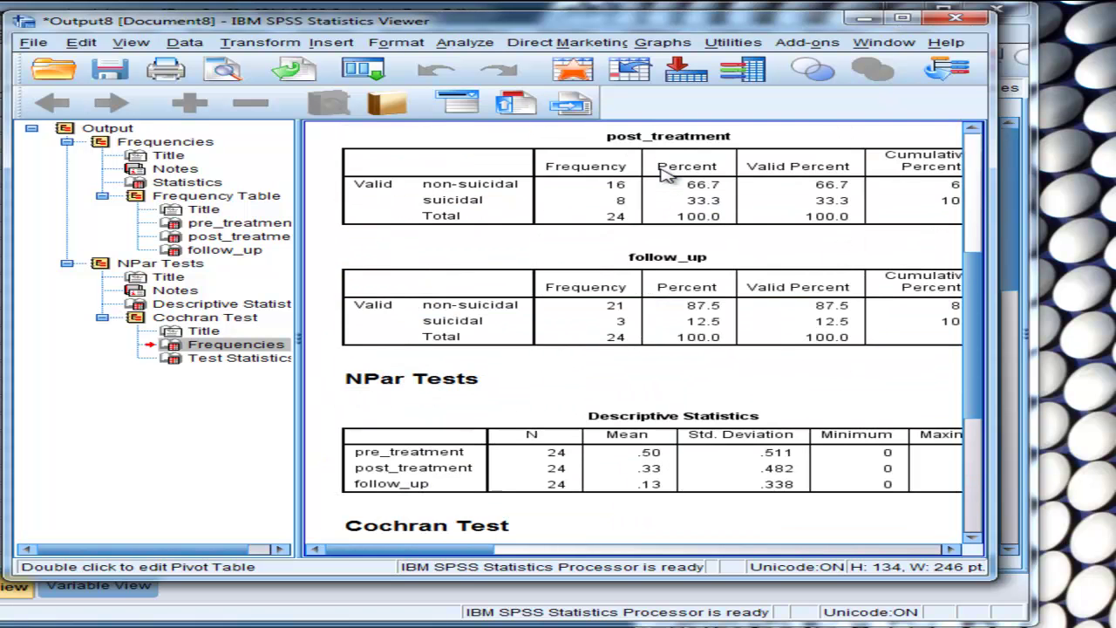
scroll(665, 174, "down", 5)
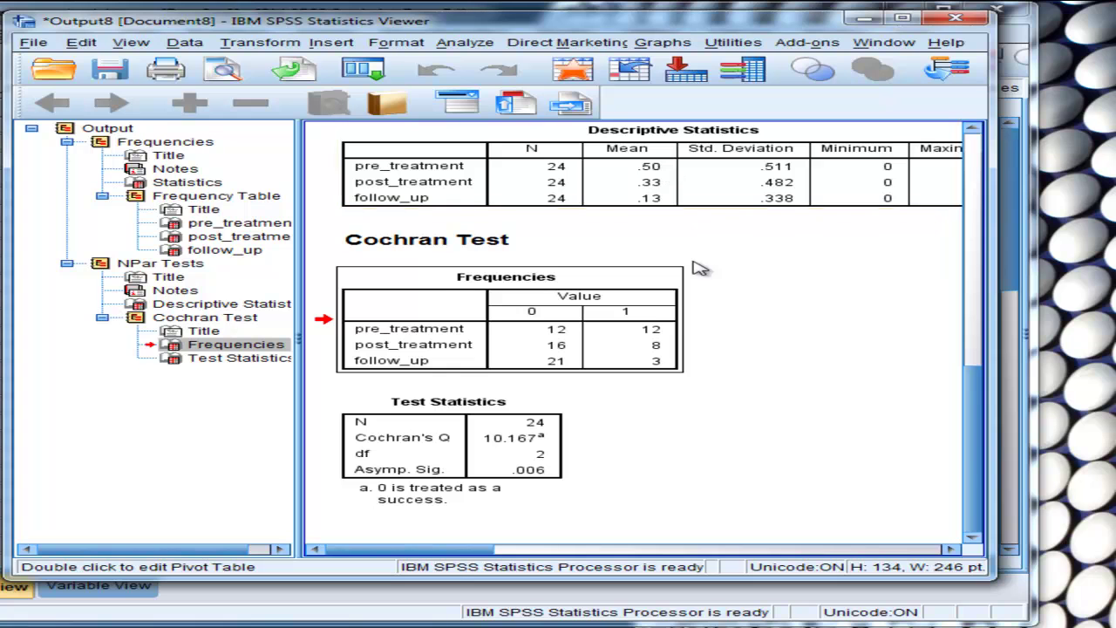
left_click(479, 440)
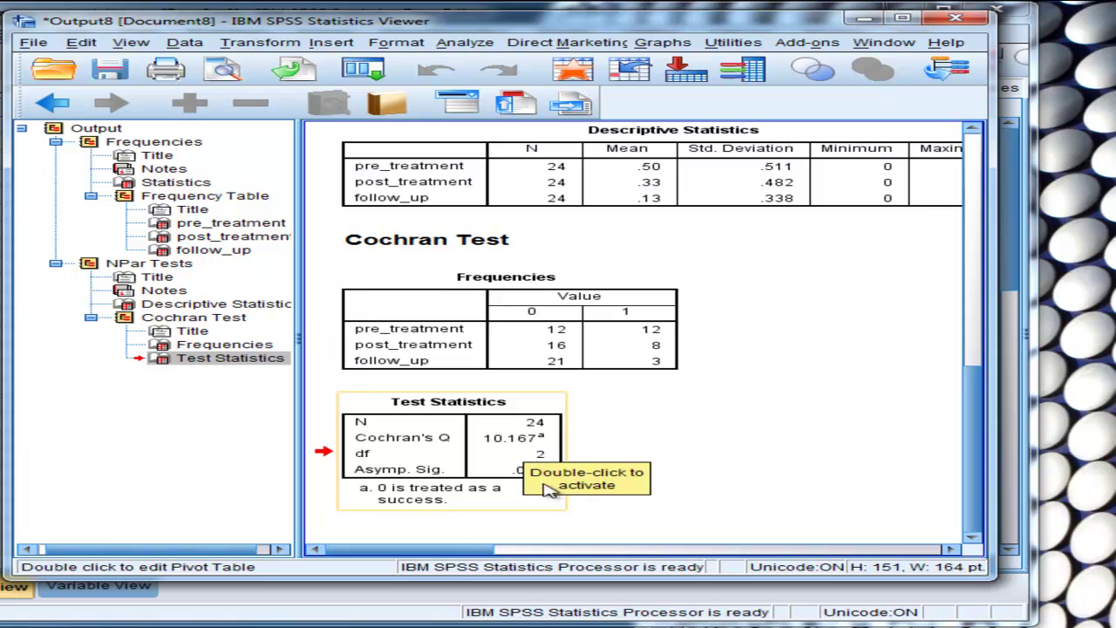
left_click(702, 453)
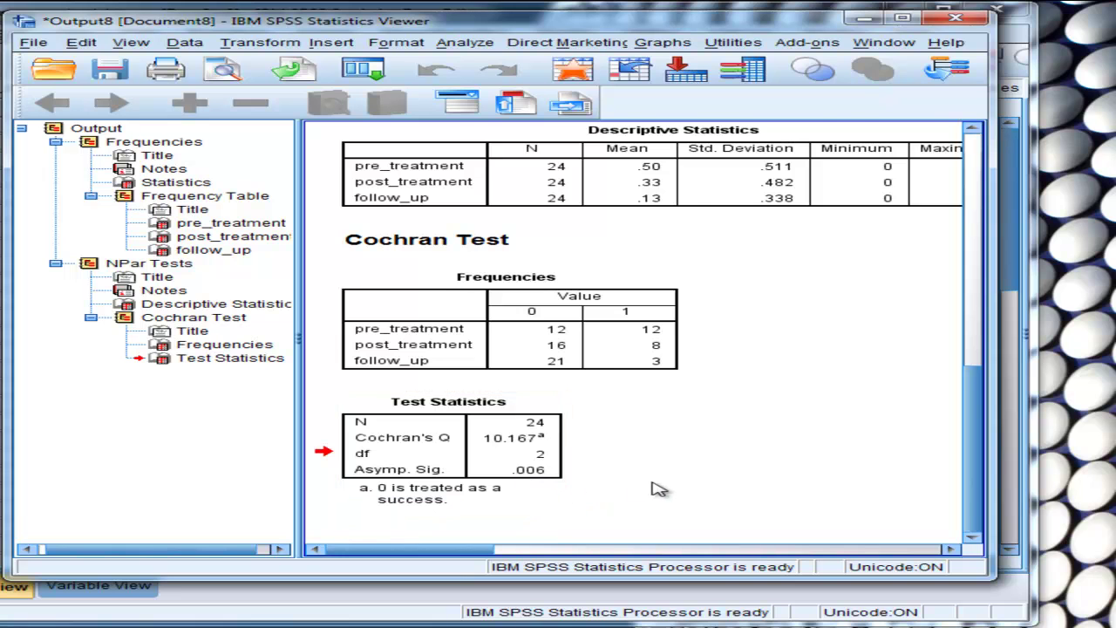
scroll(658, 488, "up", 2)
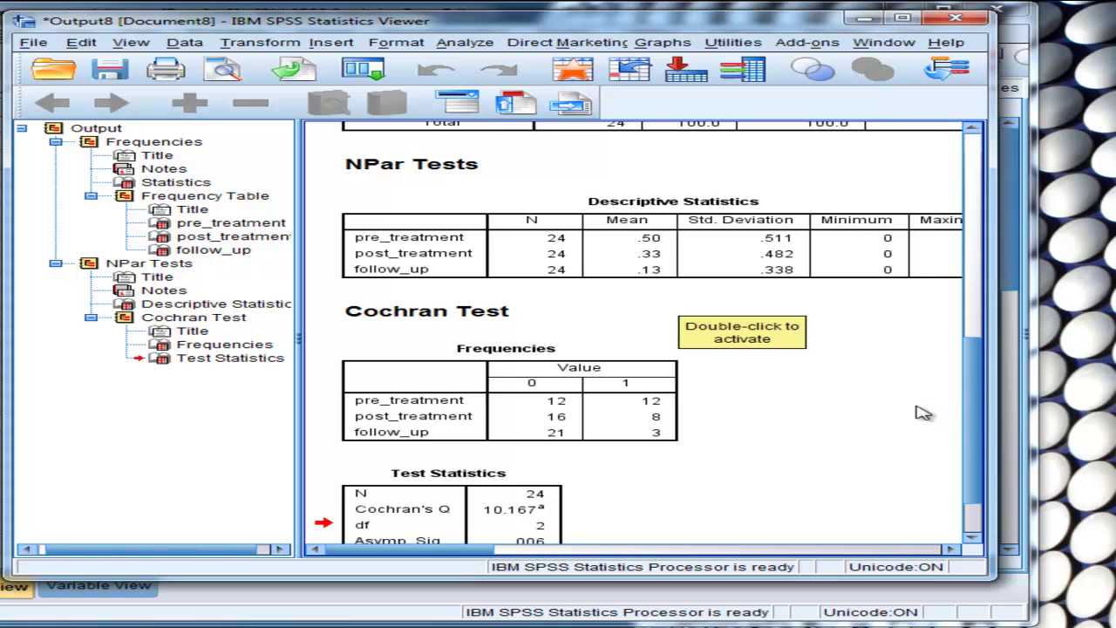
scroll(922, 413, "down", 2)
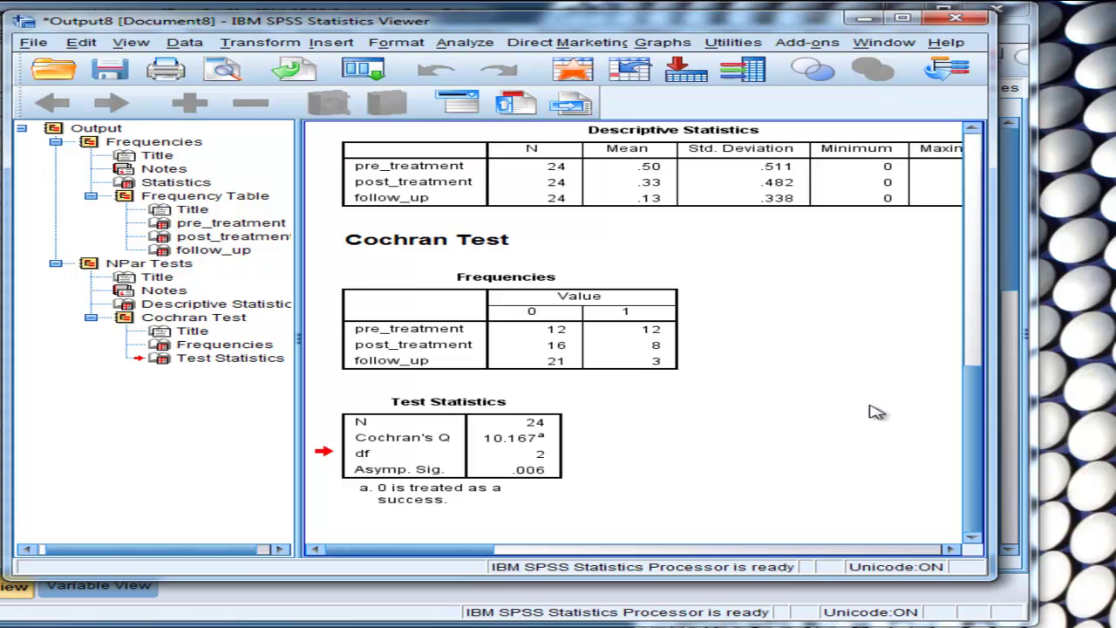
- Shift the output Viewer window left so the Analyze menu fits on screen
left_click(460, 44)
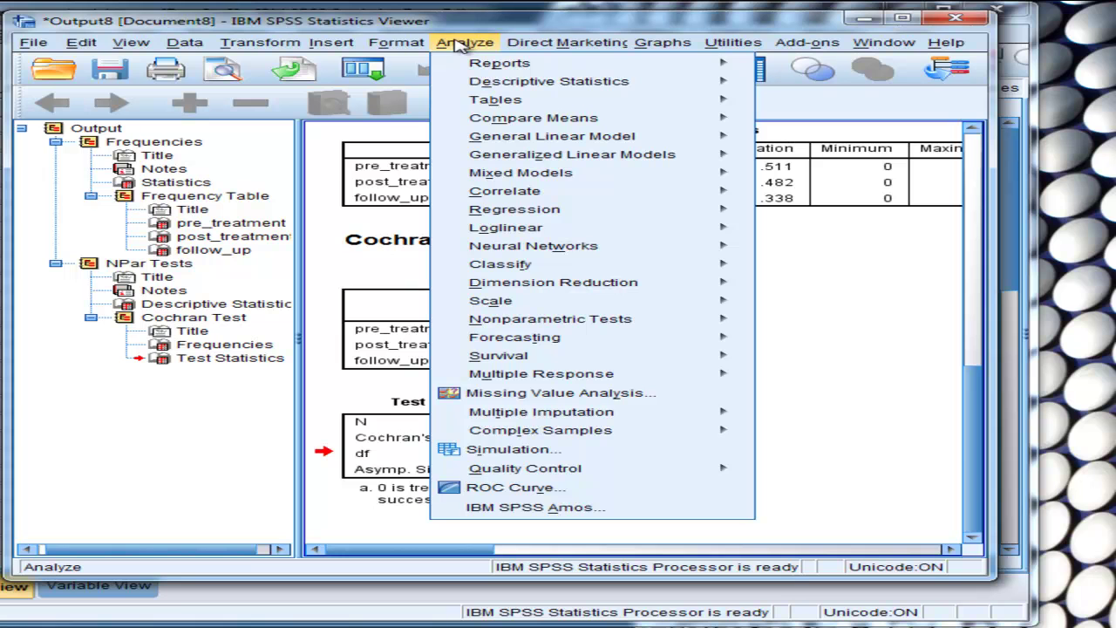
left_click(442, 29)
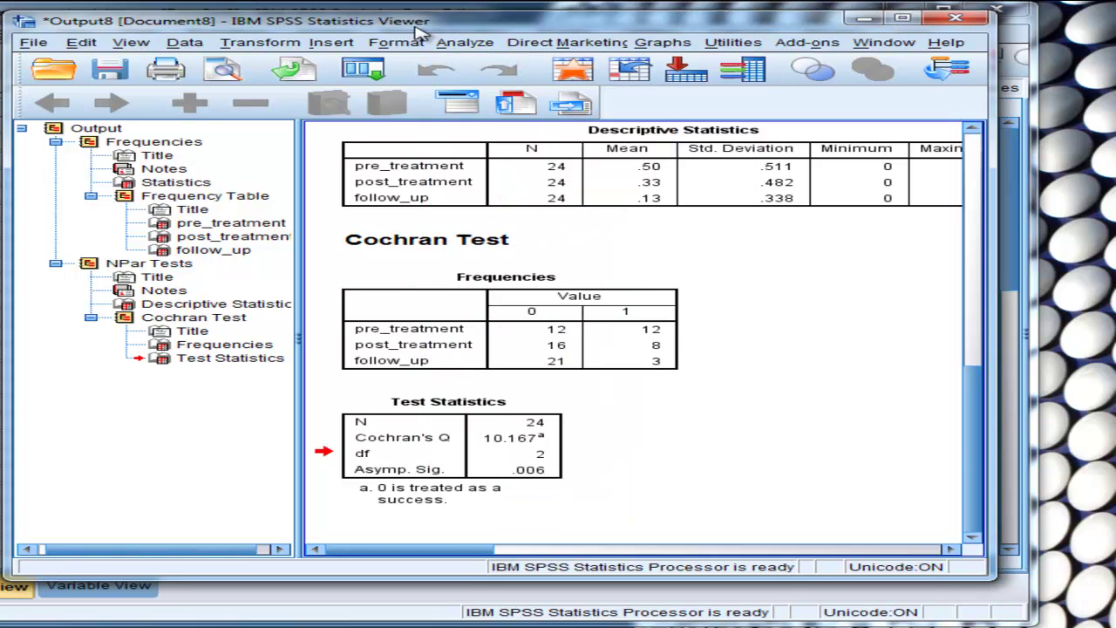
left_click(454, 44)
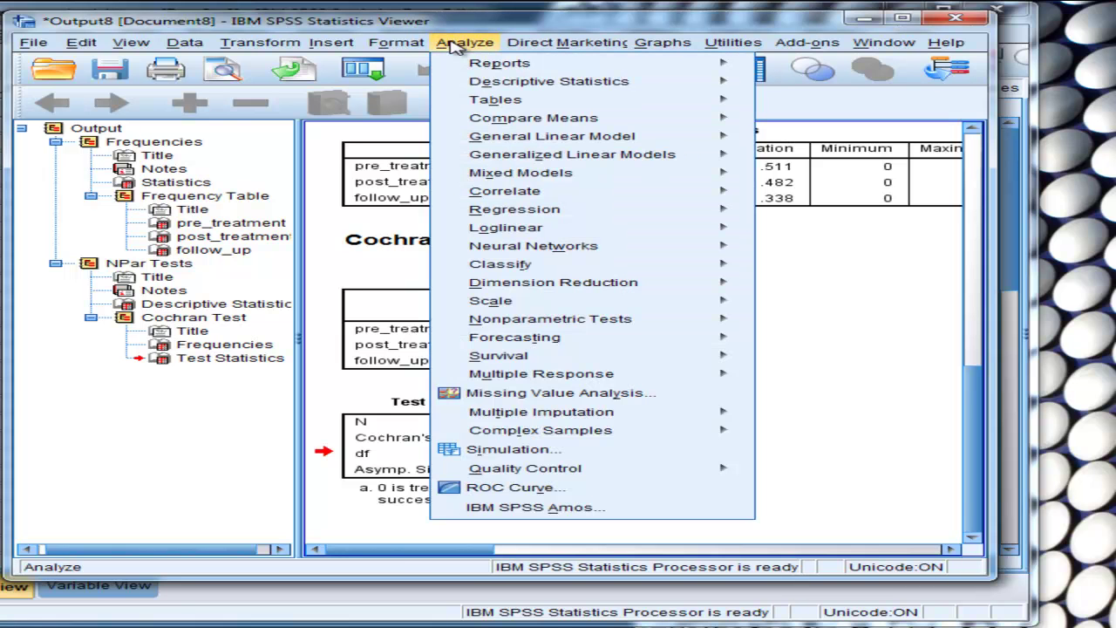
mouse_move(655, 324)
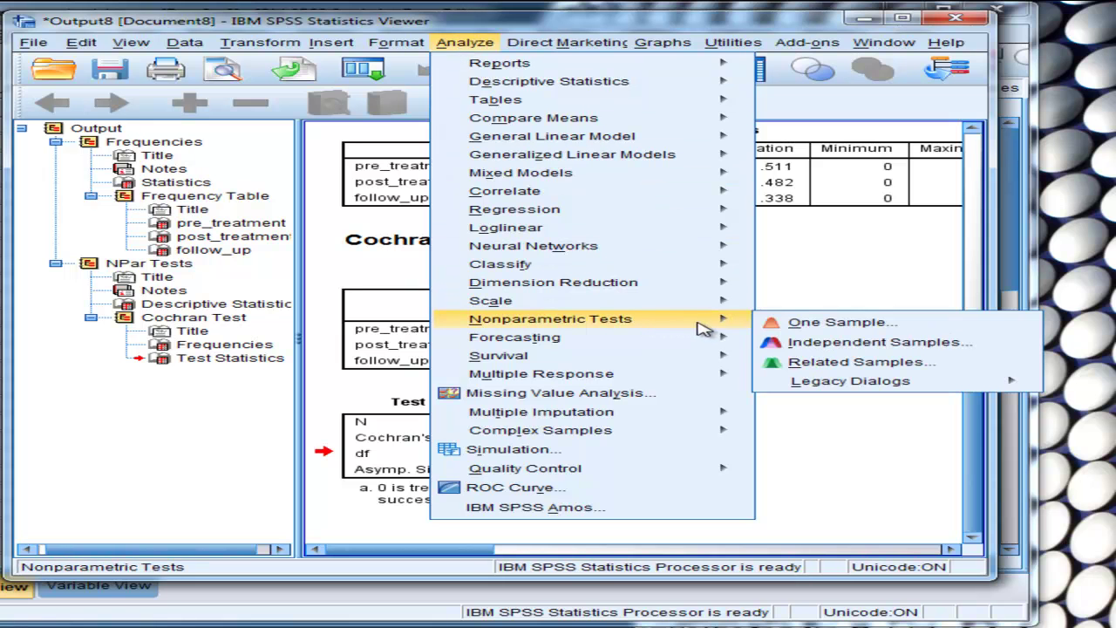
mouse_move(809, 383)
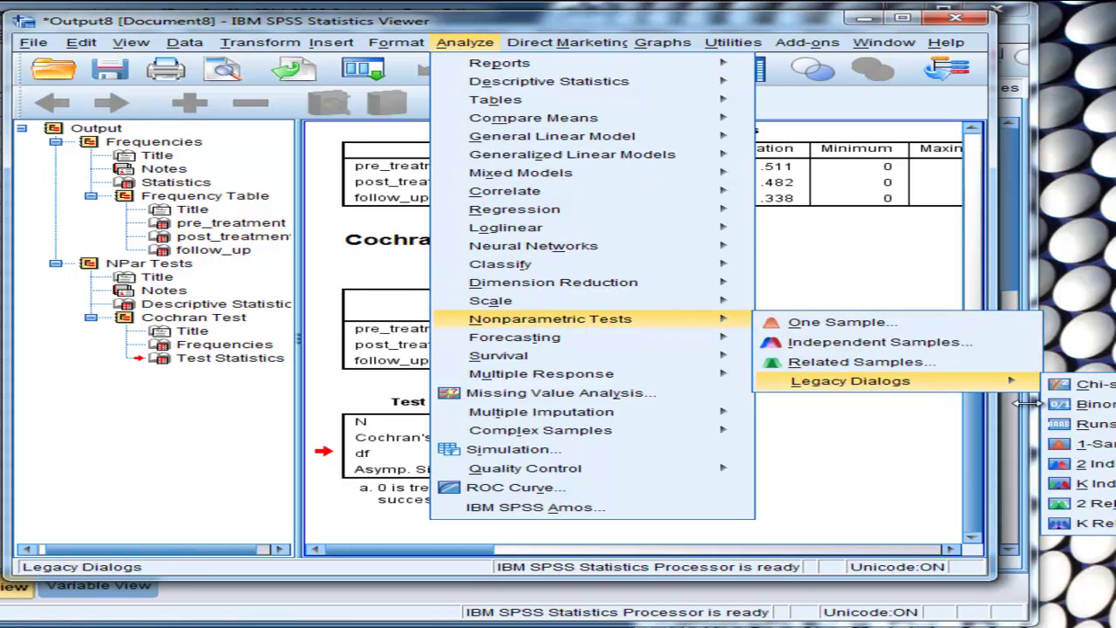
left_click_drag(446, 28, 232, 20)
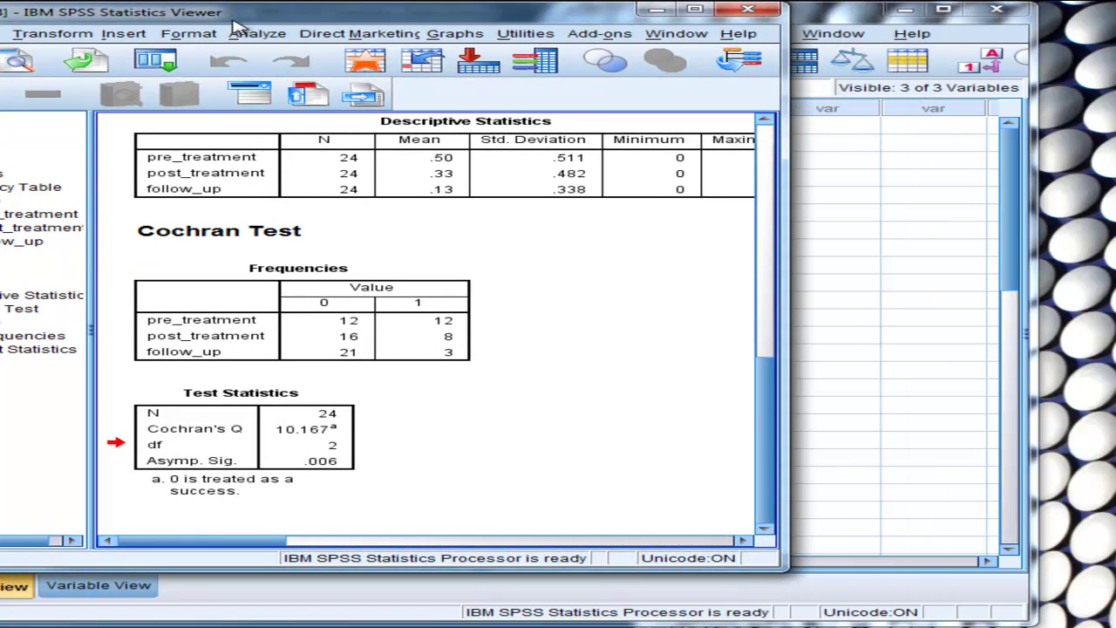
- Remove follow_up from K Related Samples and run Cochran's Q on pre_treatment and post_treatment
left_click(254, 34)
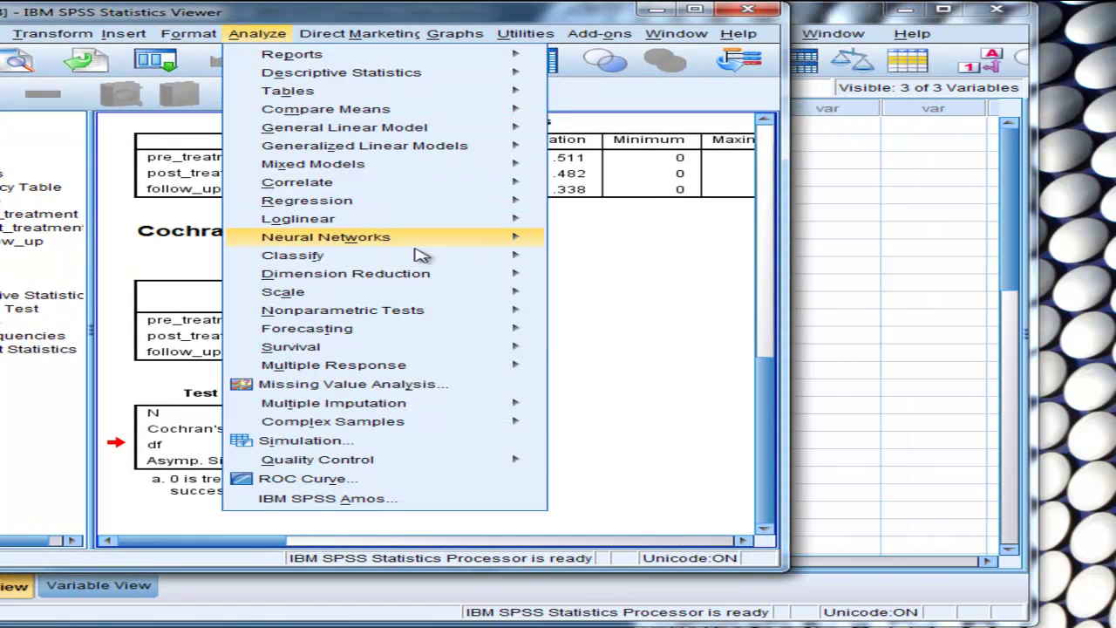
mouse_move(448, 311)
mouse_move(621, 377)
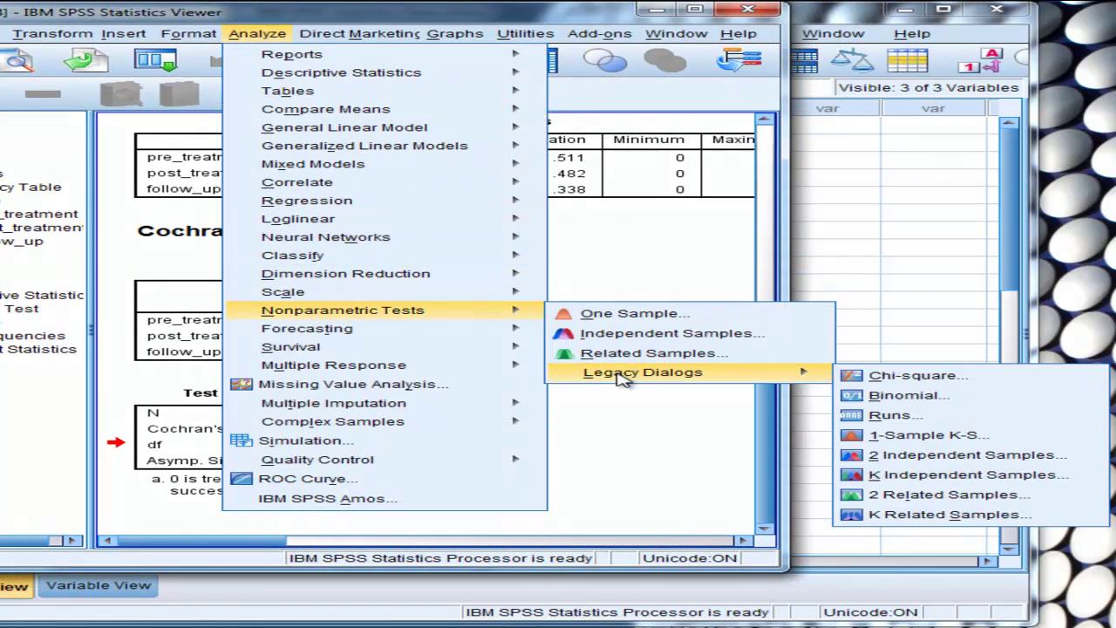
left_click(901, 515)
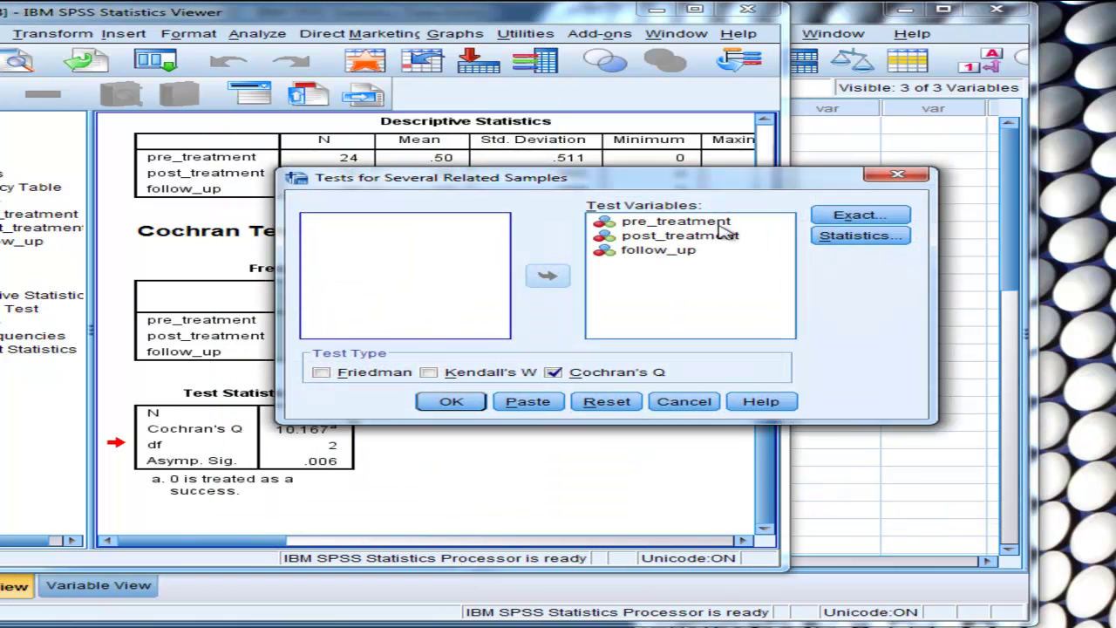
left_click(669, 237)
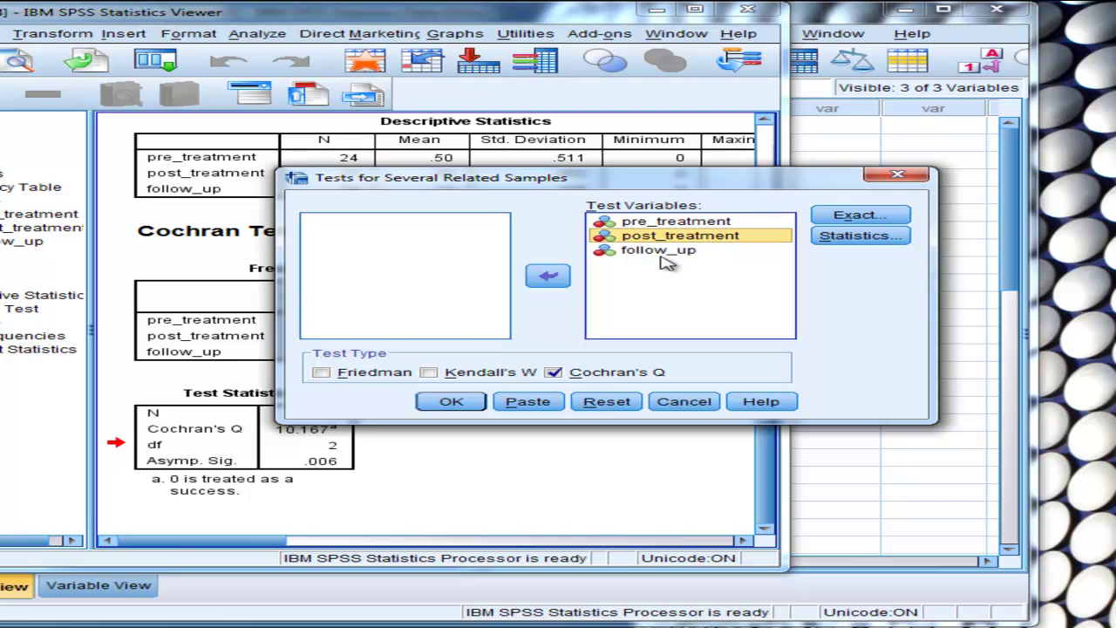
left_click(669, 253)
left_click(547, 276)
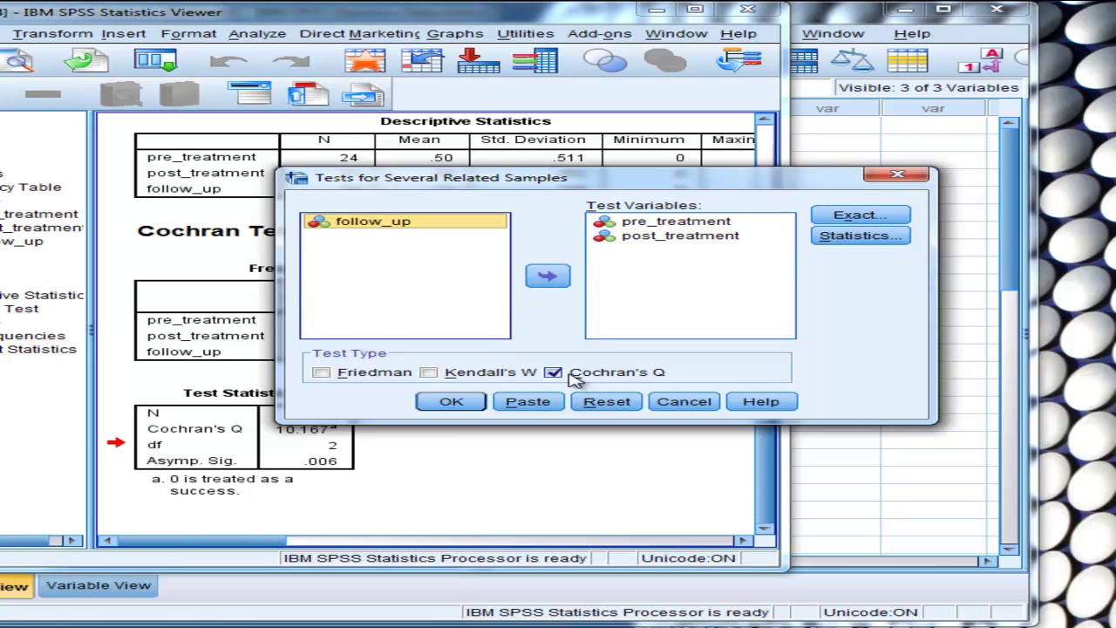
left_click(451, 401)
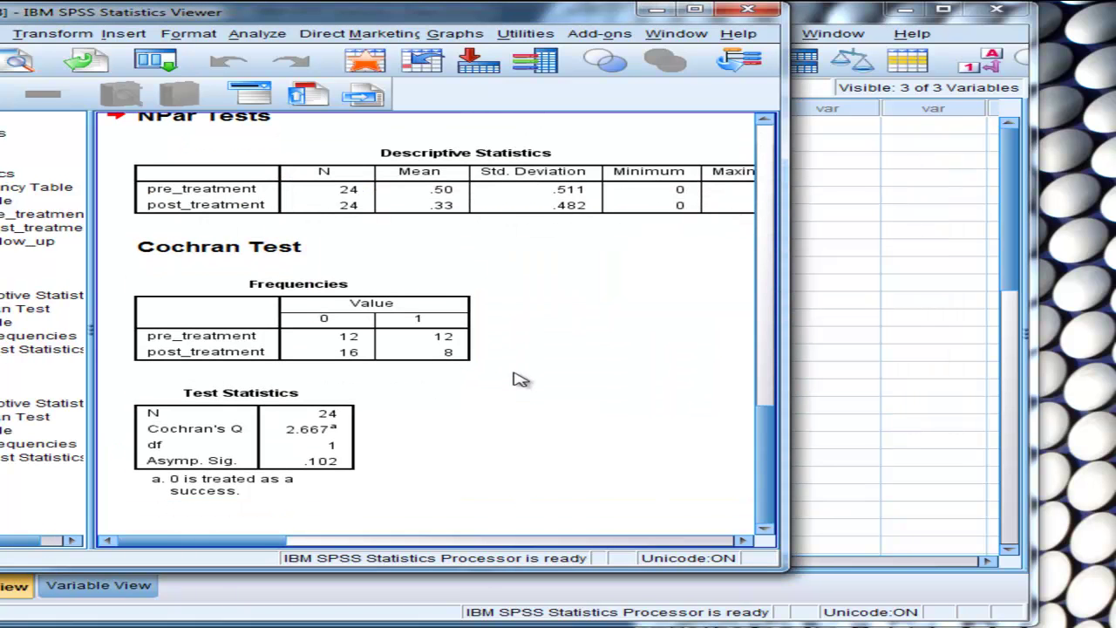
- Restore the Viewer and inspect the new test statistics (Q 2.667, p .102), Frequencies and Descriptives tables
left_click_drag(138, 12, 348, 17)
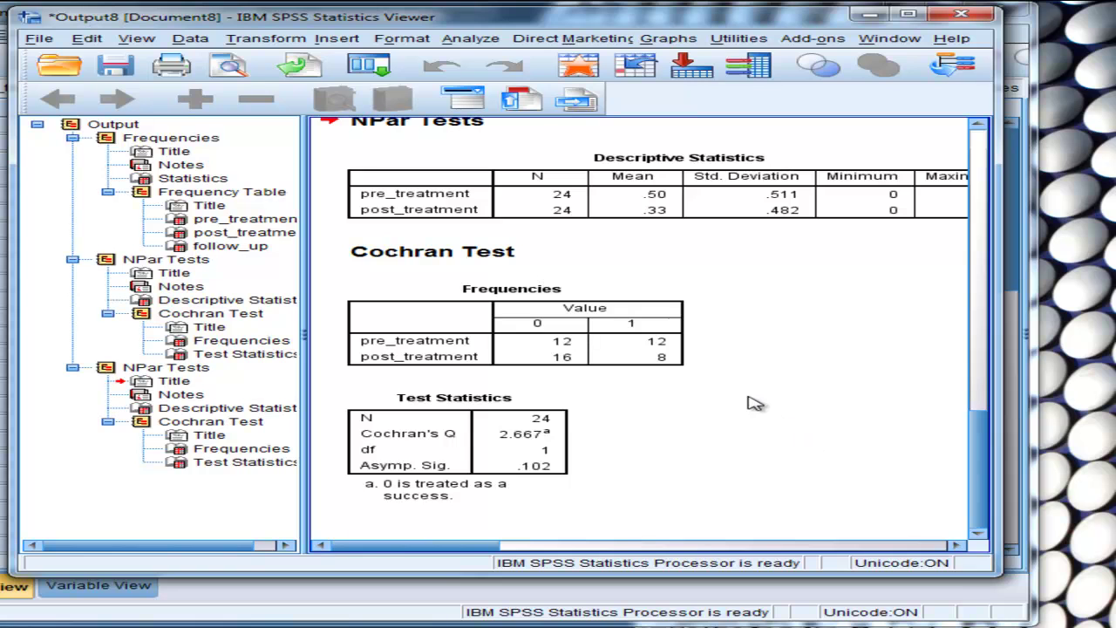
left_click(523, 442)
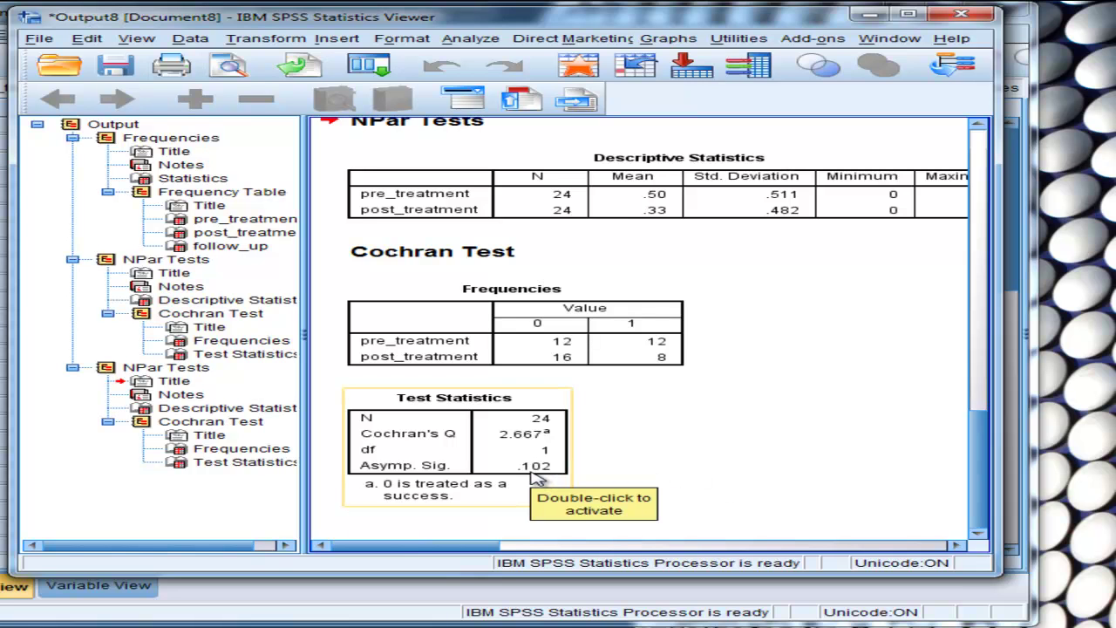
left_click(683, 329)
left_click(676, 203)
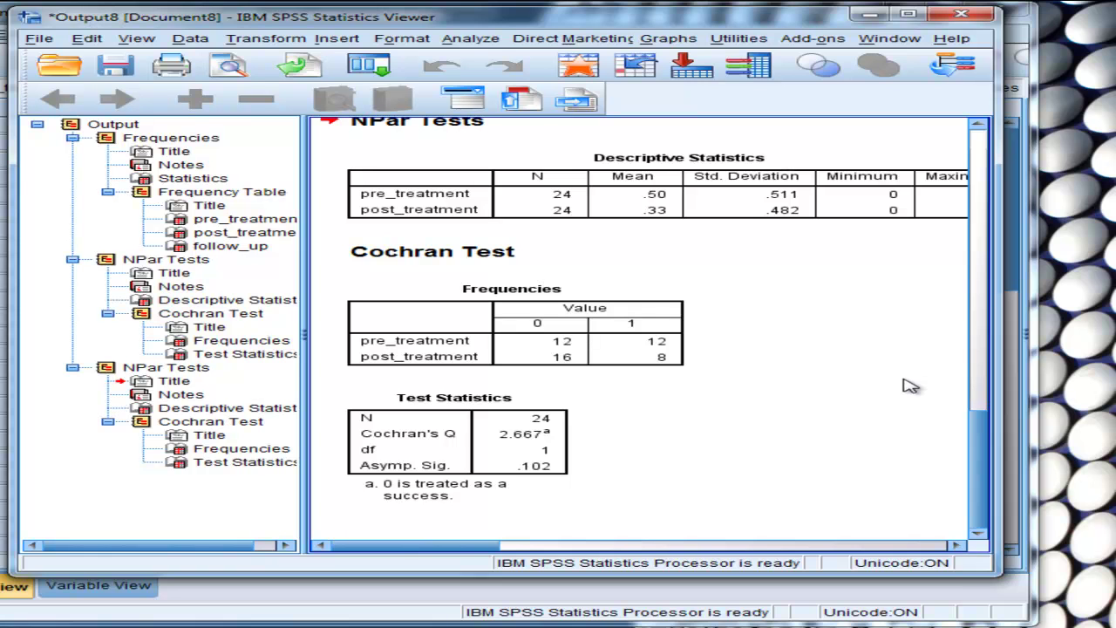
- Reopen K Related Samples and clear pre_treatment and post_treatment from Test Variables
left_click(471, 41)
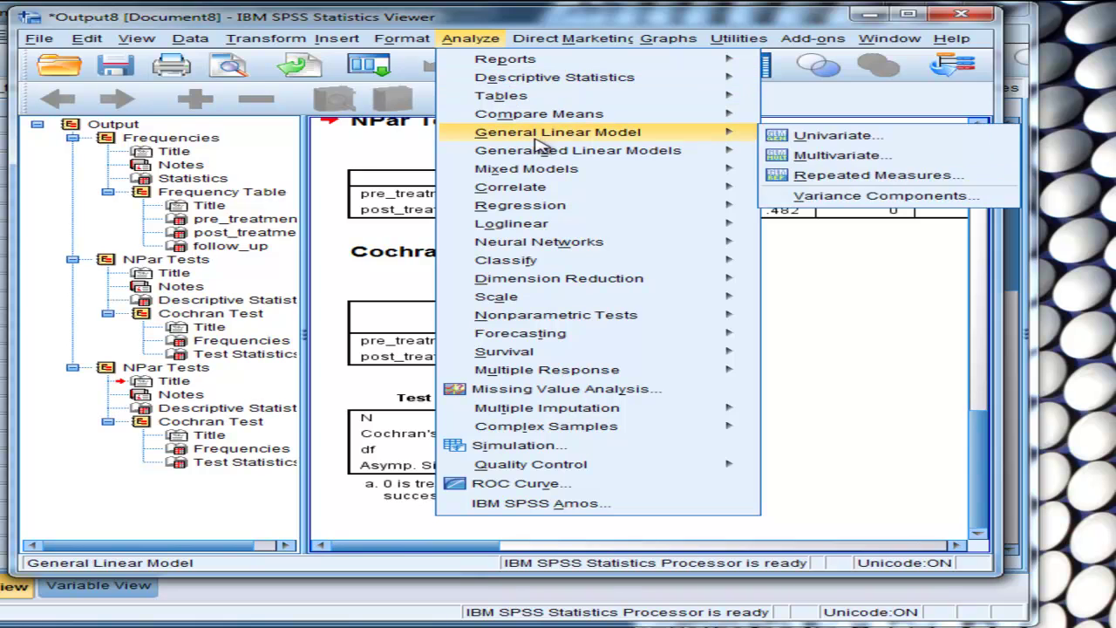
mouse_move(556, 314)
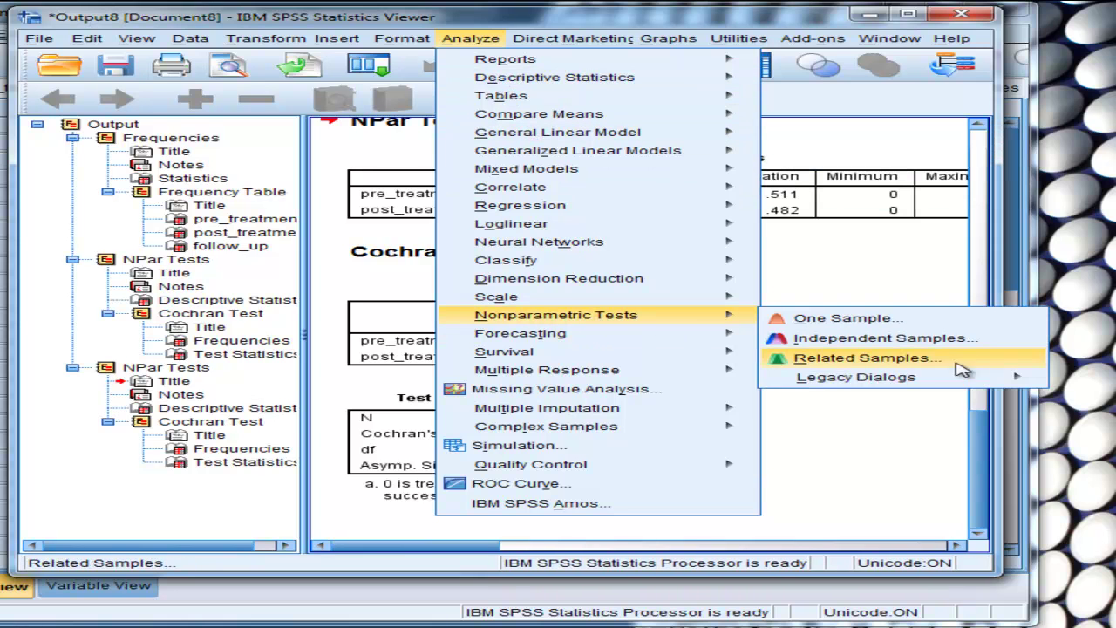
mouse_move(854, 376)
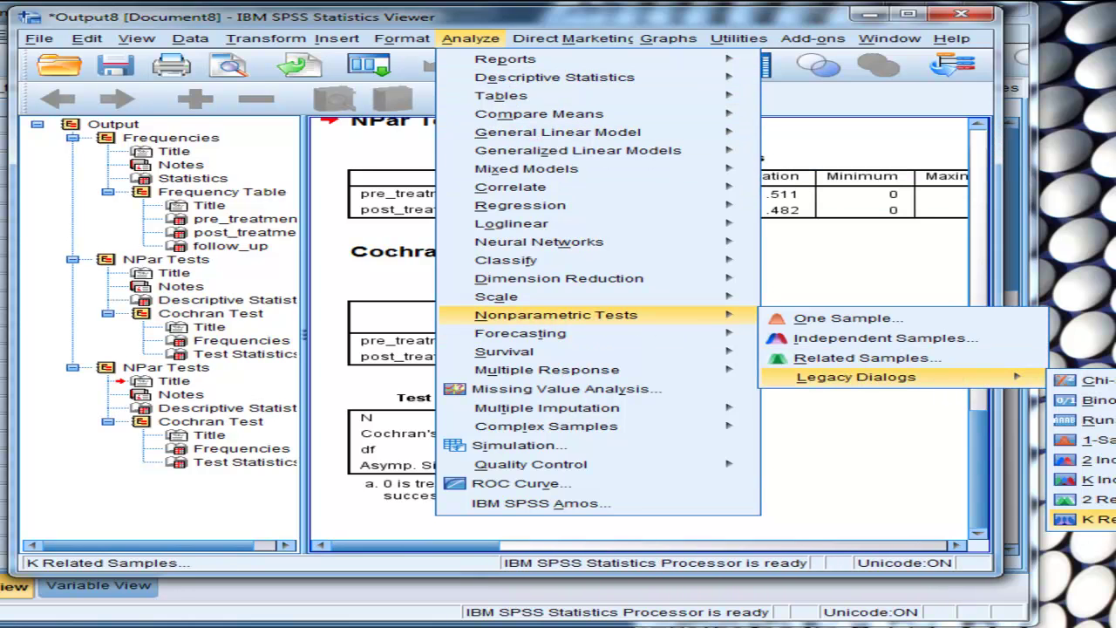
left_click(1081, 519)
left_click(626, 237)
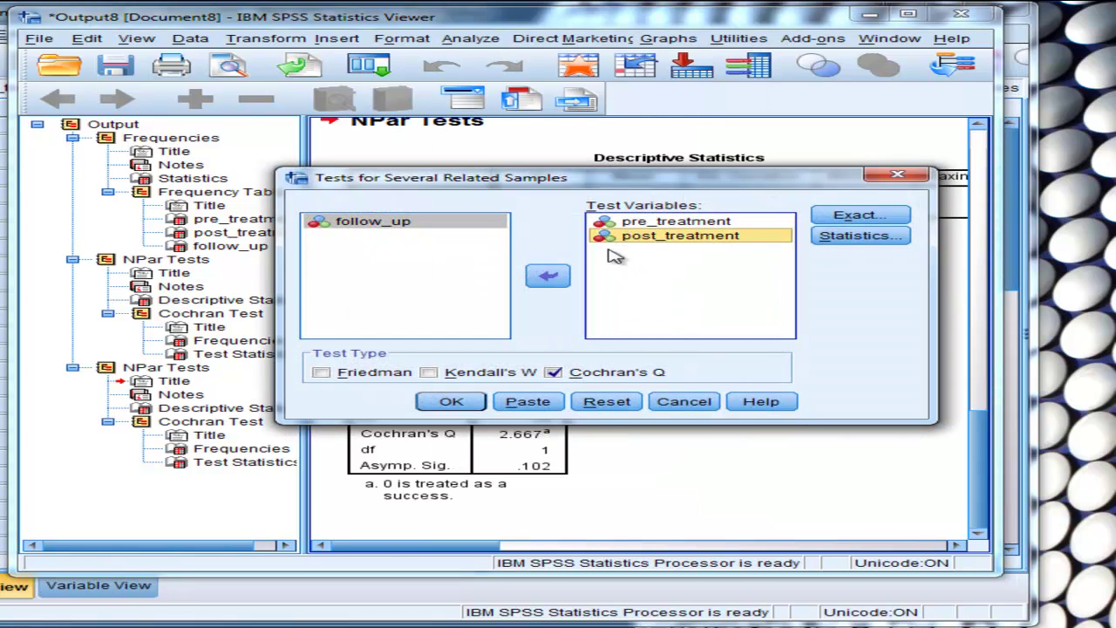
left_click(542, 274)
left_click(650, 222)
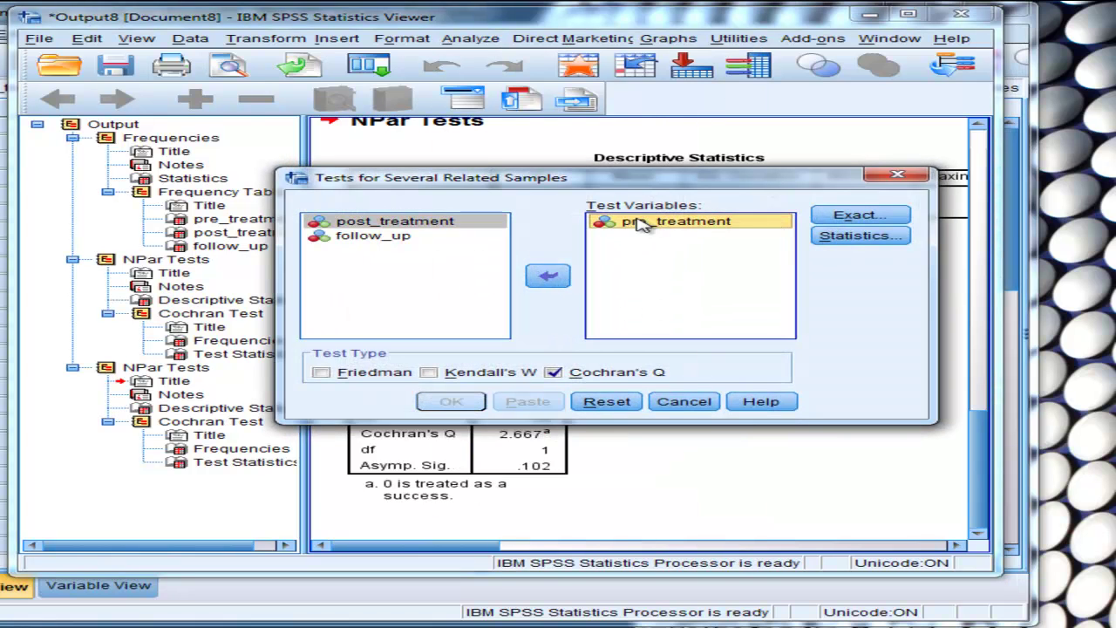
left_click(542, 276)
- Add post_treatment and follow_up as test variables and run Cochran's Q
left_click(488, 235)
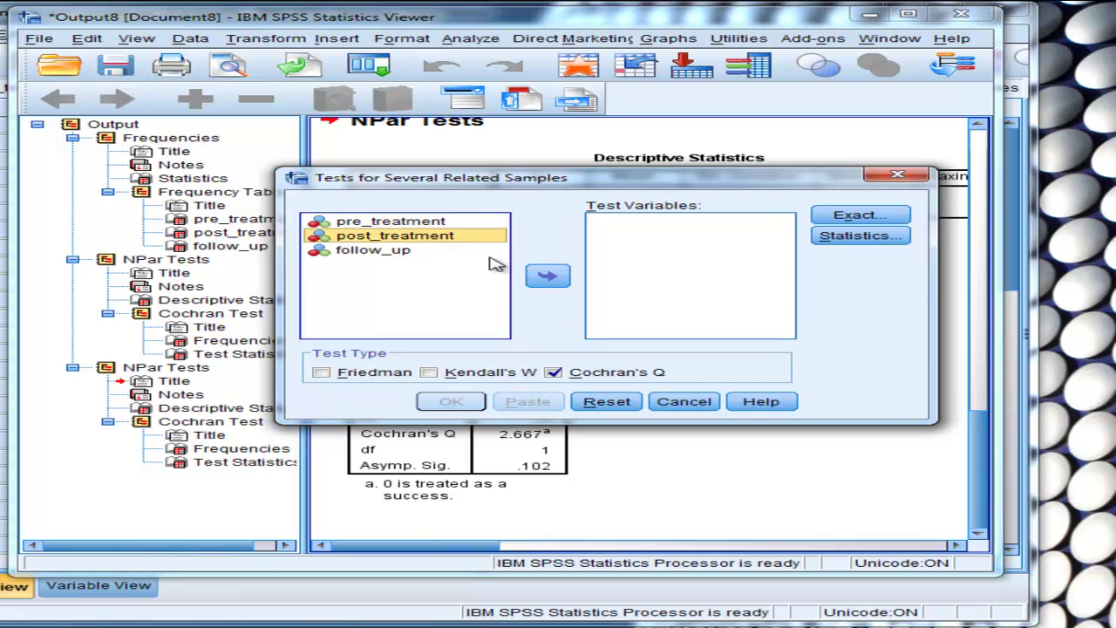
left_click(548, 275)
left_click(383, 237)
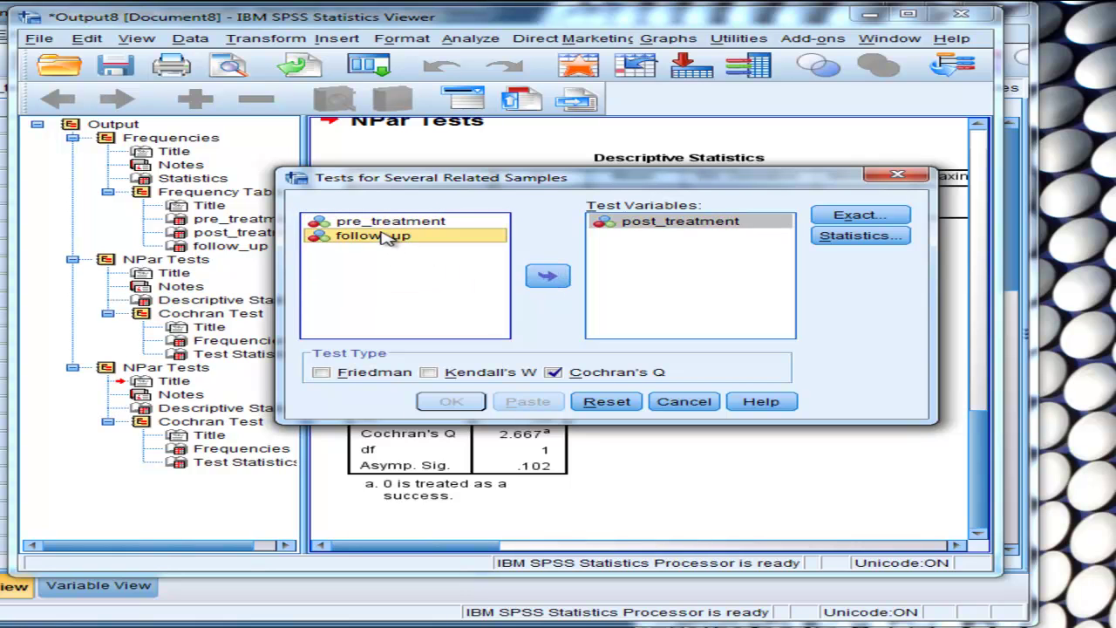
left_click(547, 275)
left_click(450, 402)
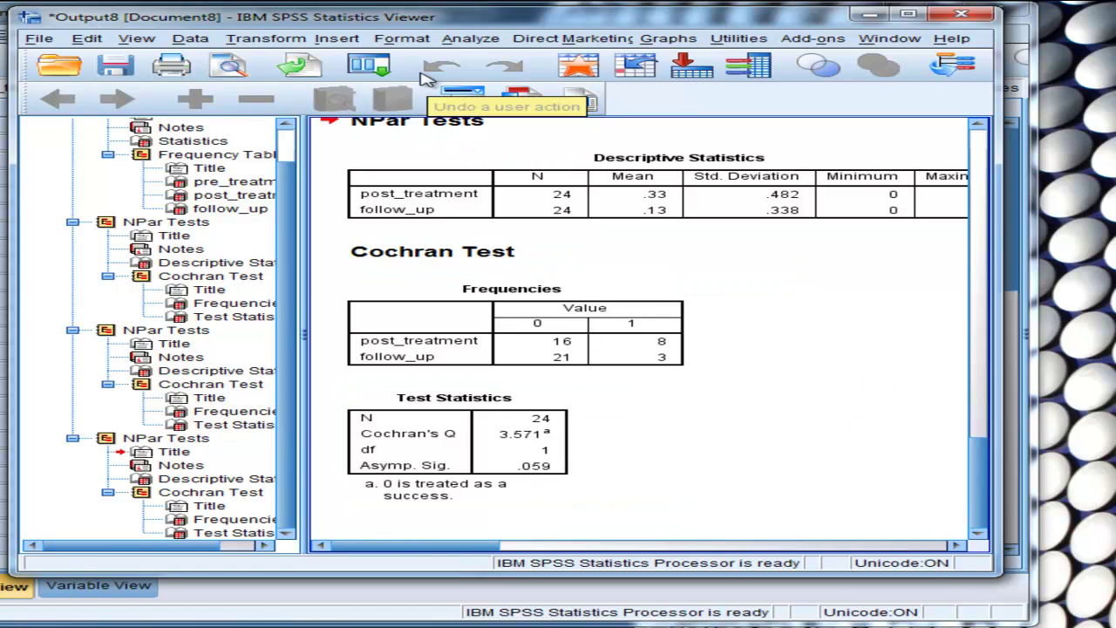
- Bring up the Analyze menu to begin the next pairwise follow-up test
left_click(470, 39)
- Shift the Viewer left and reopen the Tests for Several Related Samples dialog
mouse_move(596, 319)
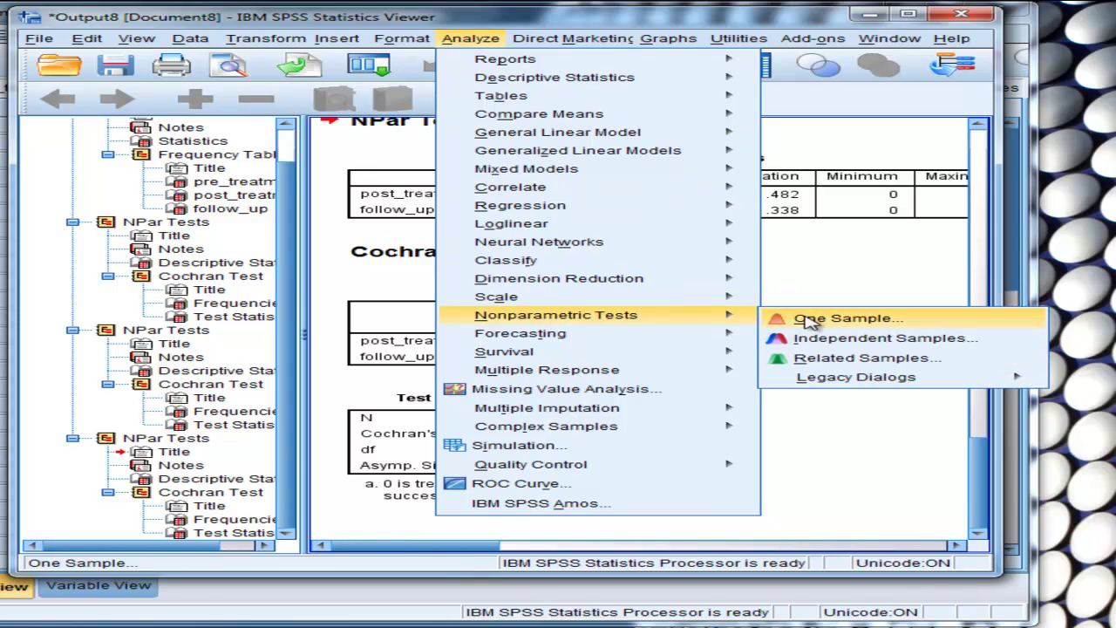
mouse_move(858, 378)
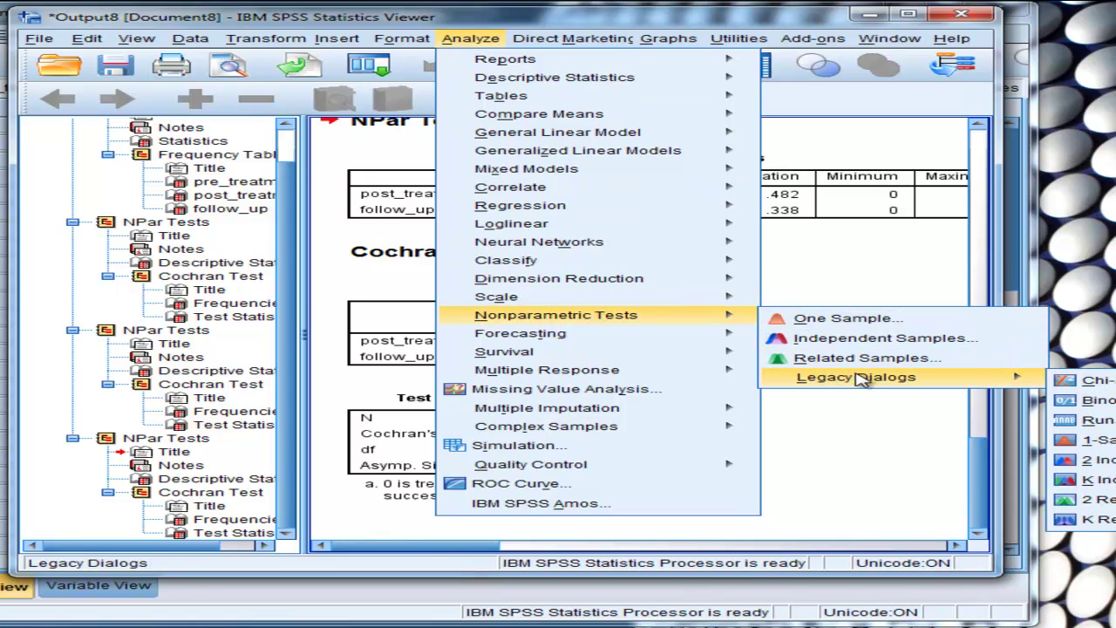
left_click_drag(508, 24, 207, 13)
left_click(186, 35)
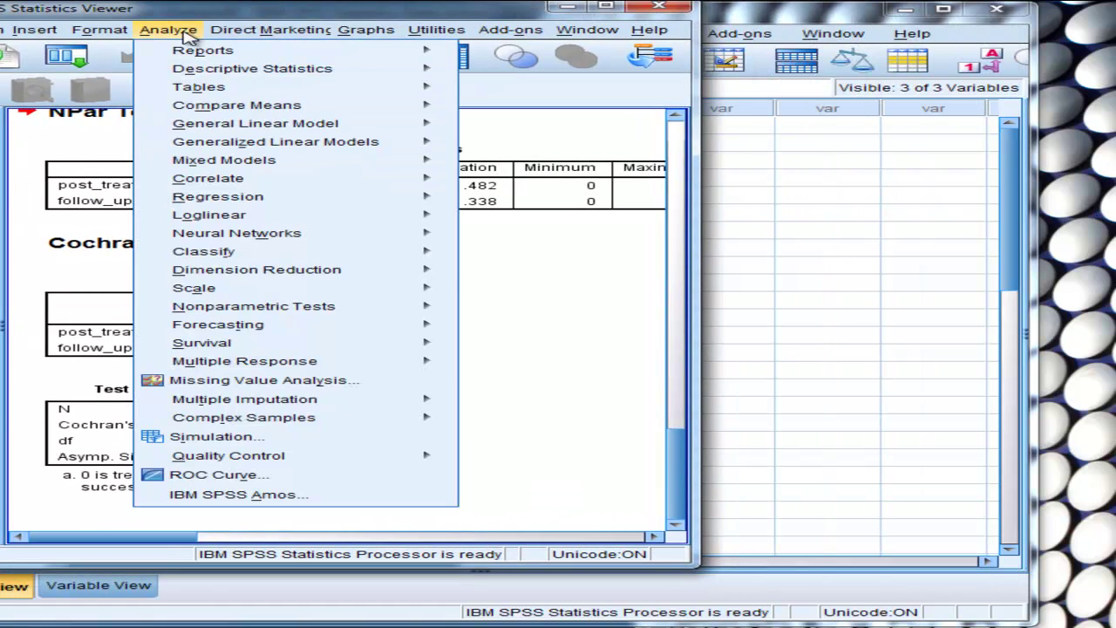
mouse_move(320, 306)
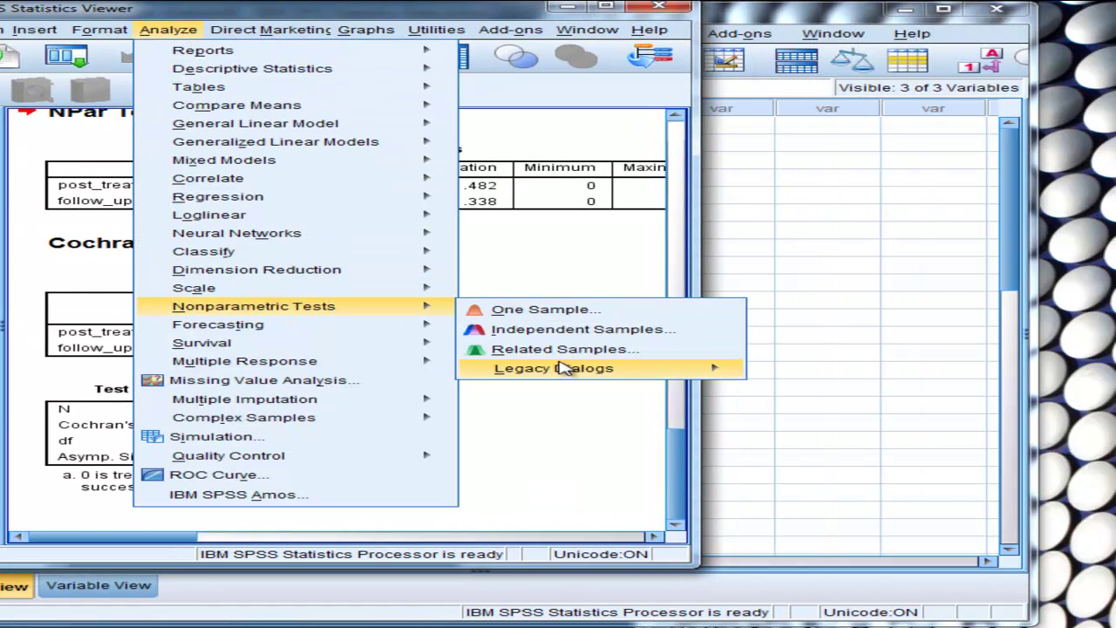
mouse_move(590, 367)
left_click(791, 510)
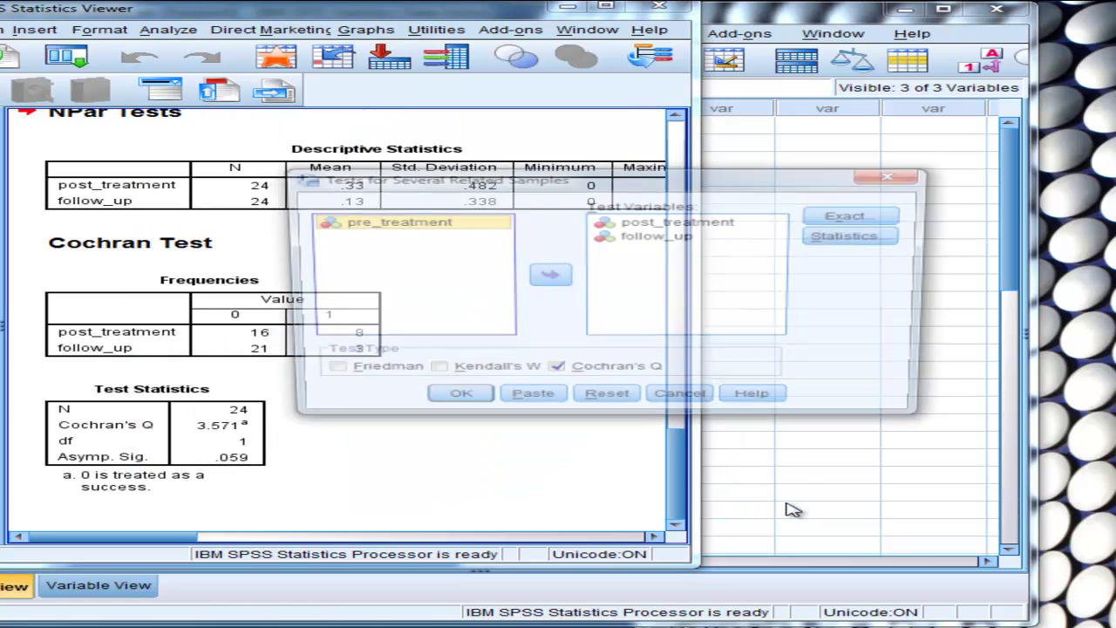
- Set pre_treatment and follow_up as test variables and run Cochran's Q
left_click(652, 224)
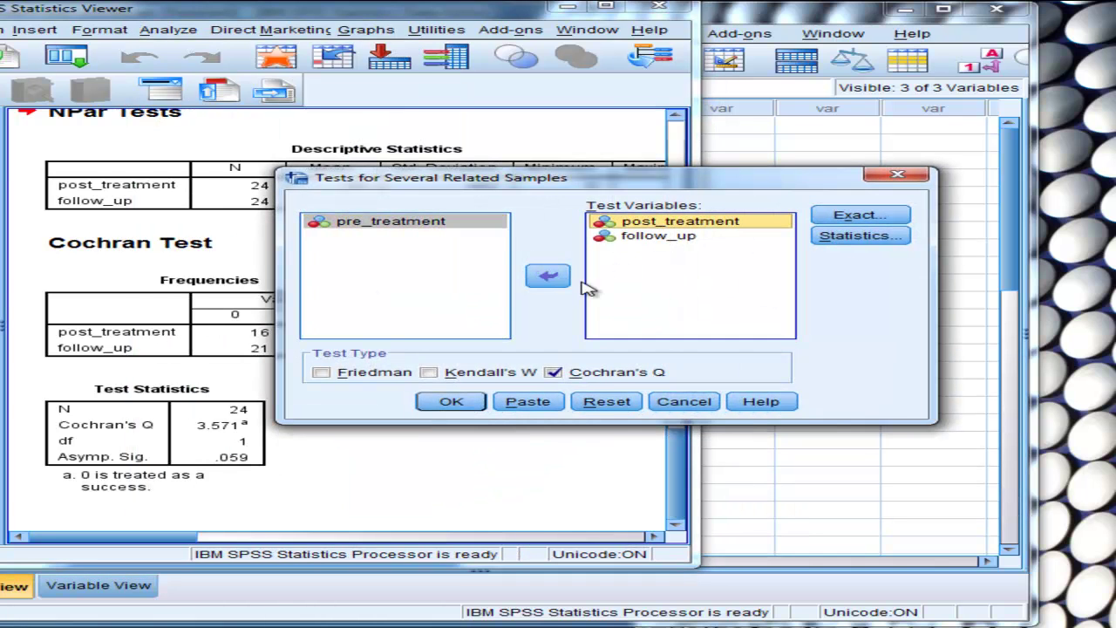
left_click(547, 275)
left_click(440, 222)
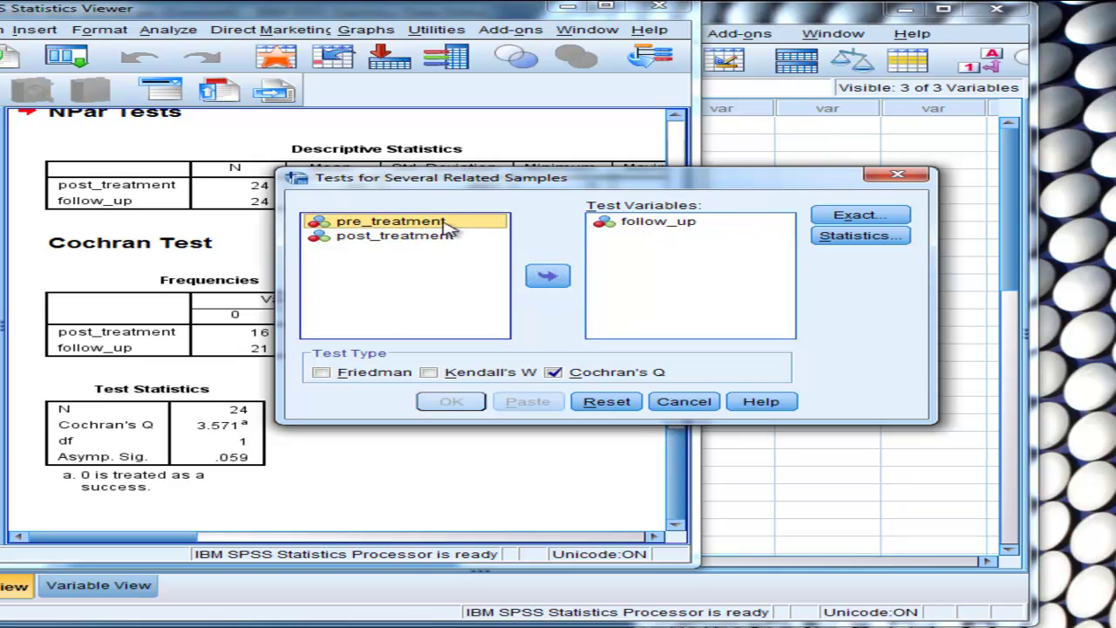
left_click(645, 228)
left_click(547, 277)
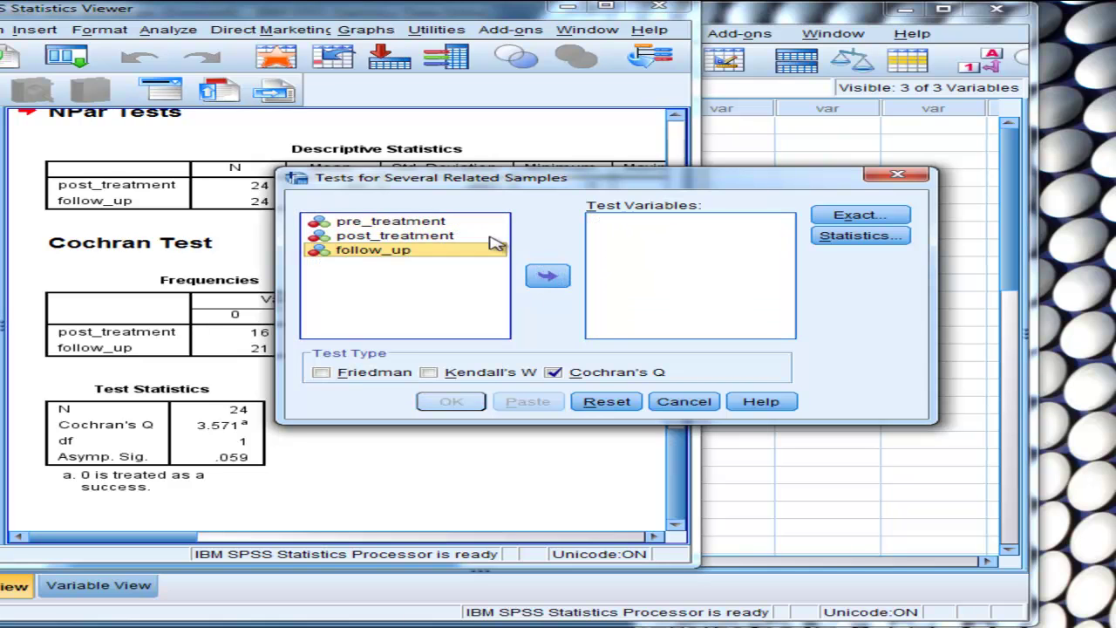
left_click(402, 224)
left_click(547, 275)
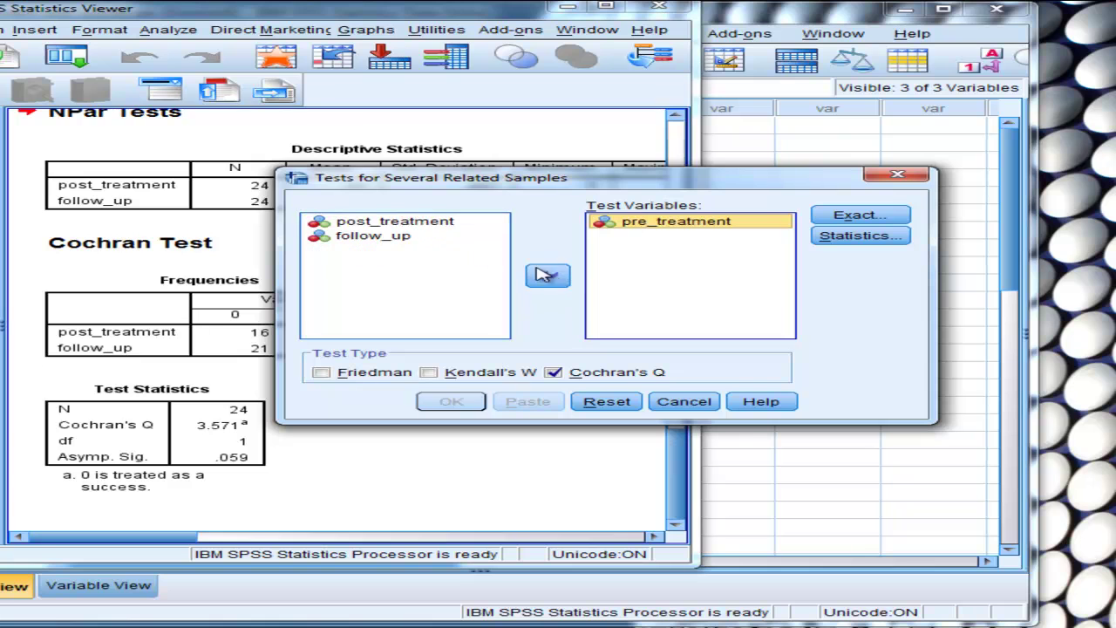
left_click(382, 228)
left_click(393, 243)
left_click(548, 275)
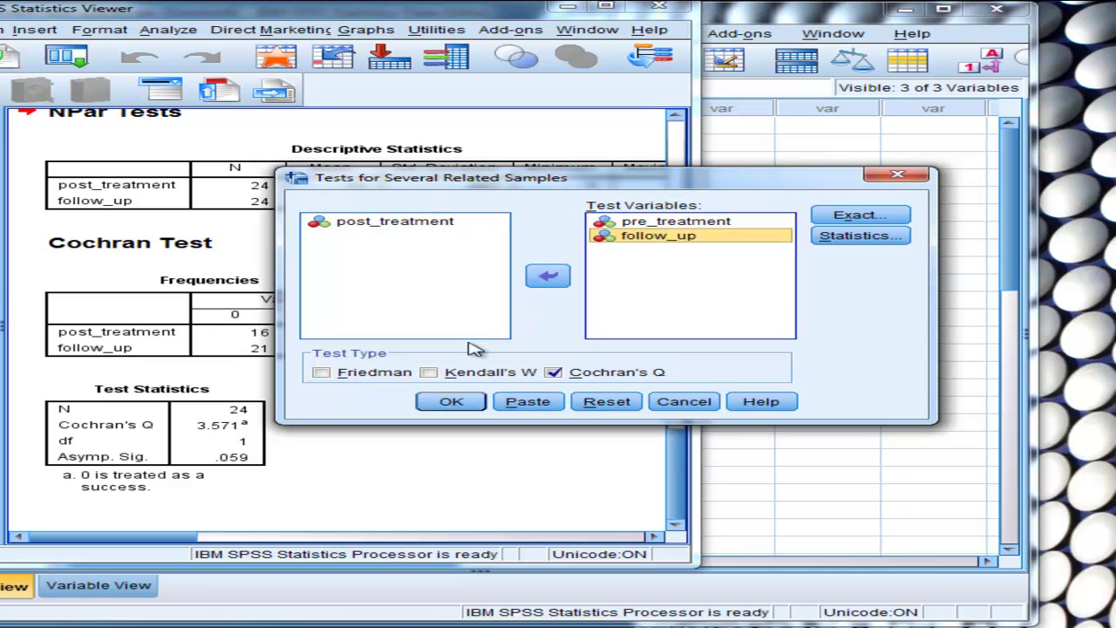
left_click(449, 404)
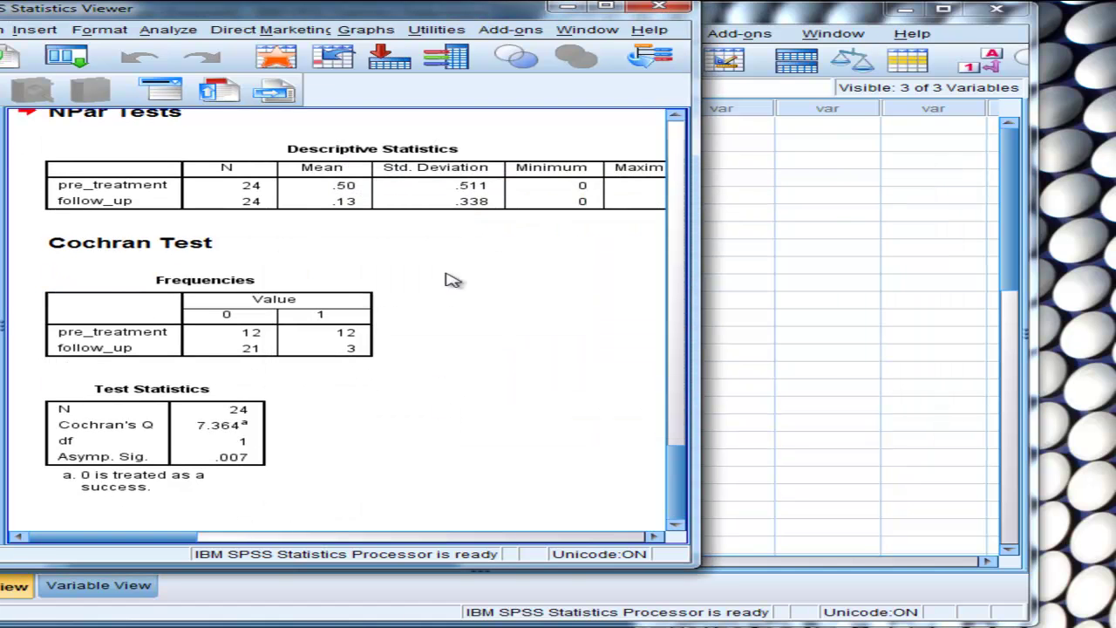
- Move the Viewer back to show the outline with the Q 7.364, p .007 result
left_click_drag(338, 4, 645, 16)
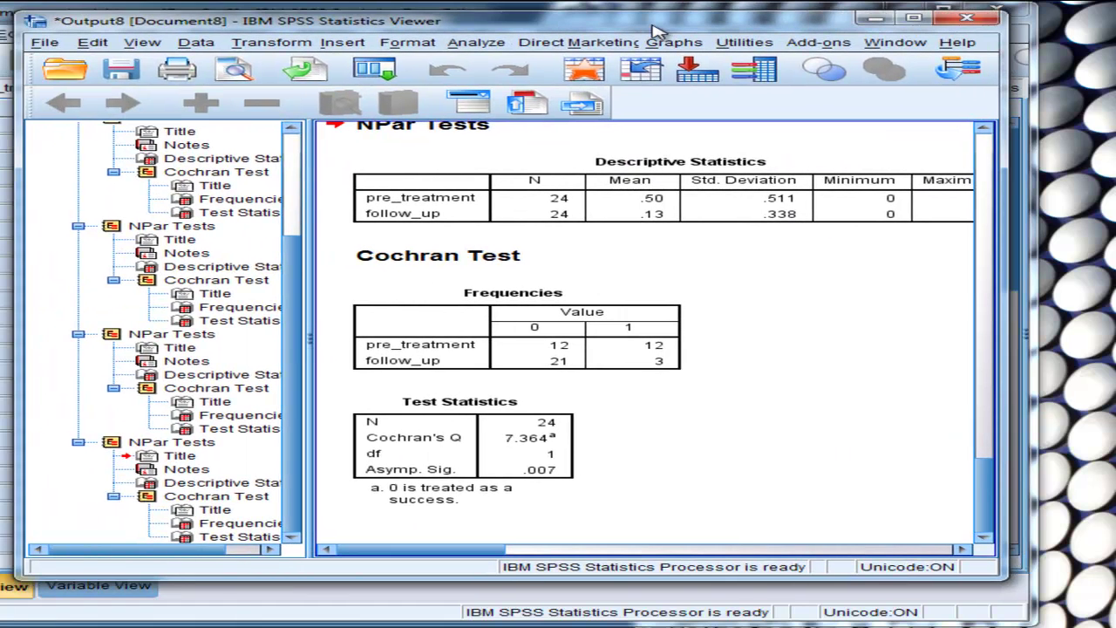